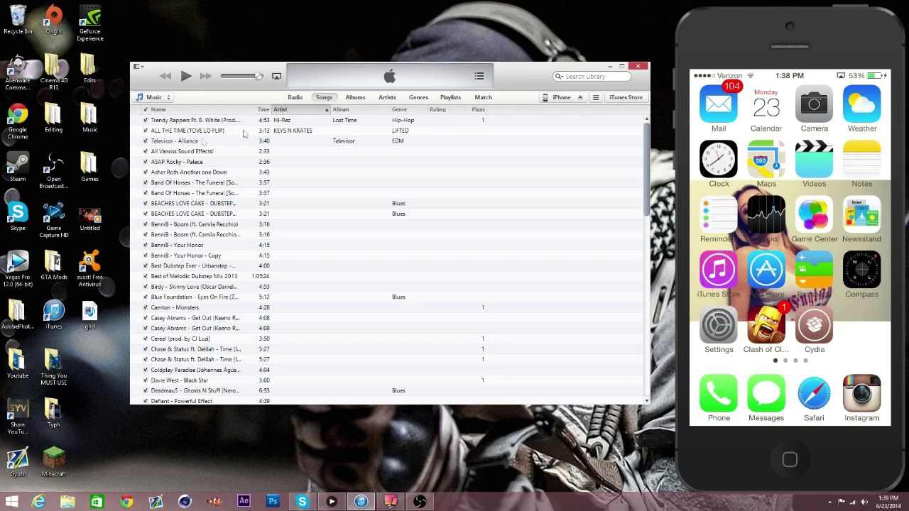
Step: Open the Music source dropdown to list the library categories
click(169, 98)
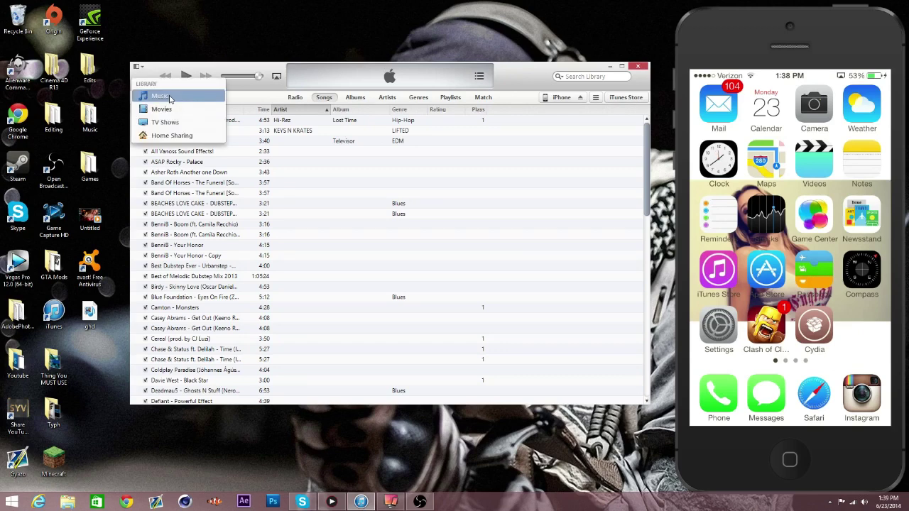
Step: Switch to the empty Movies library and show its Unwatched view
click(168, 109)
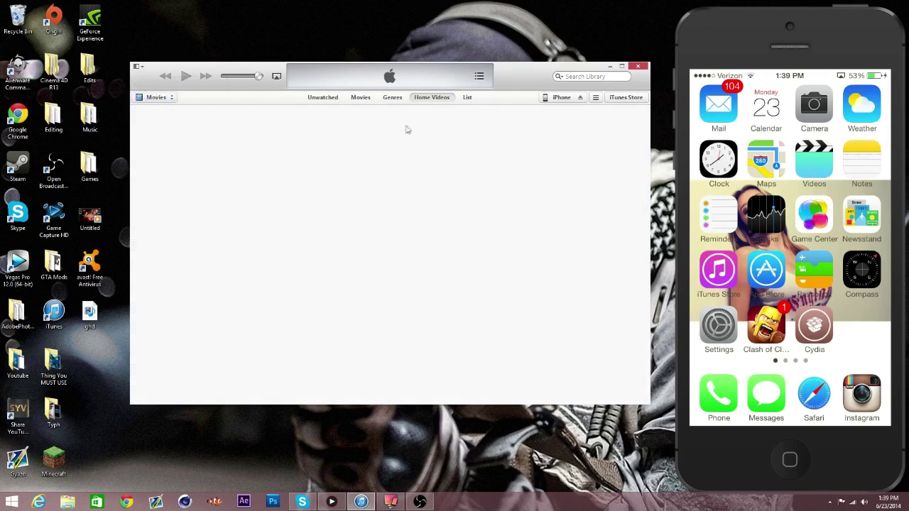
click(313, 97)
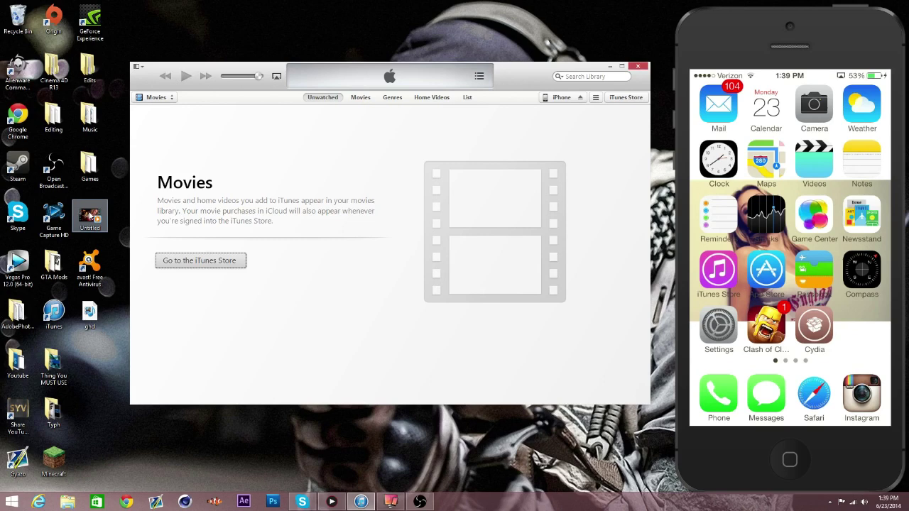
double_click(88, 218)
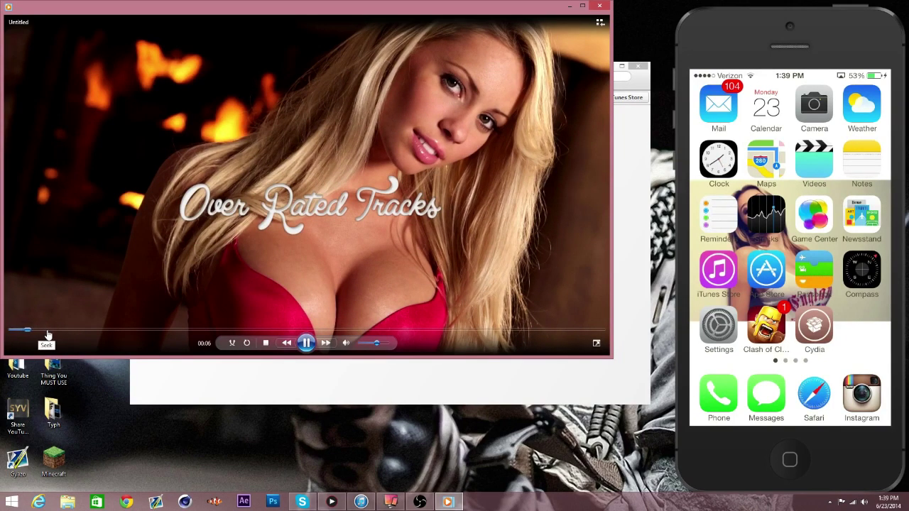
click(49, 331)
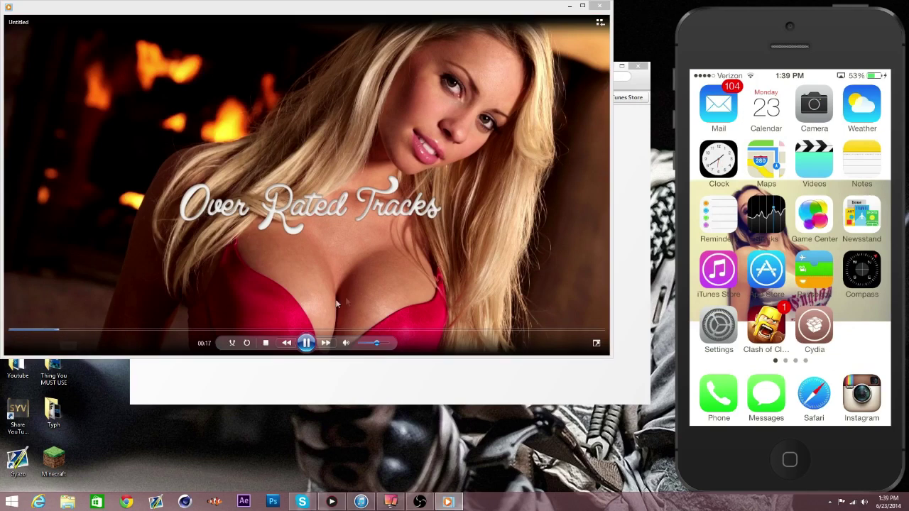
click(600, 10)
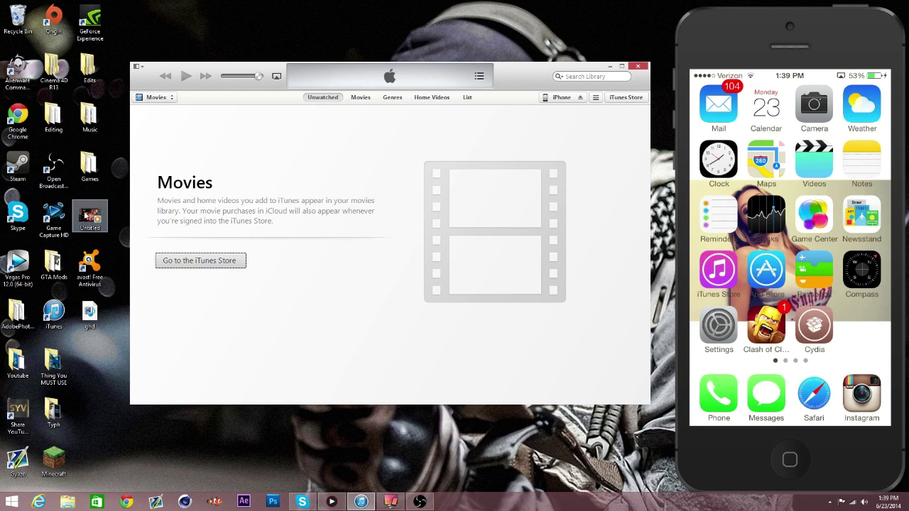
Step: Drag the Untitled video from the desktop into the Movies library
drag(87, 206, 341, 147)
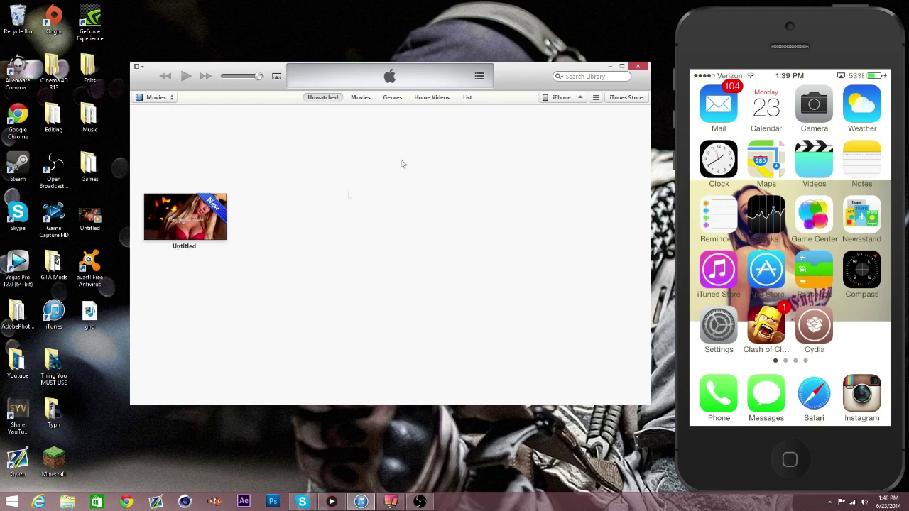
Step: Check the connected iPhone's Movies sync settings on its device page
click(560, 99)
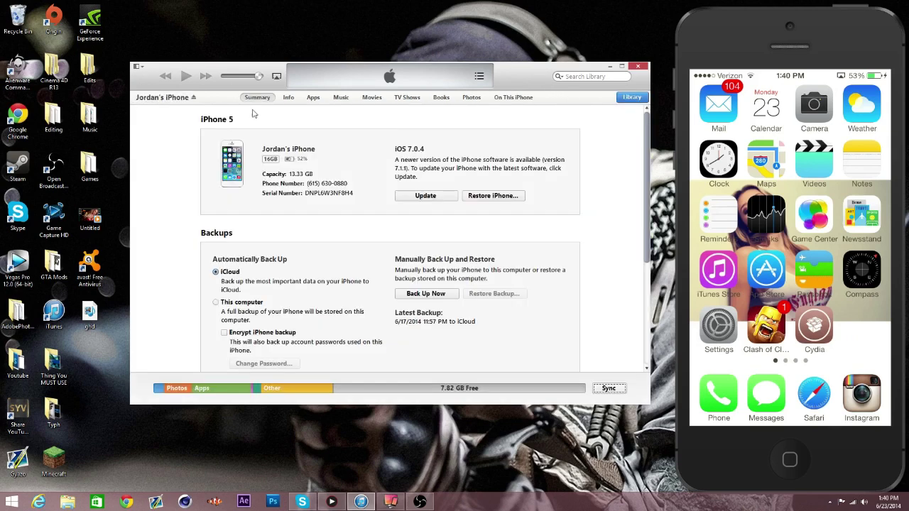
click(373, 97)
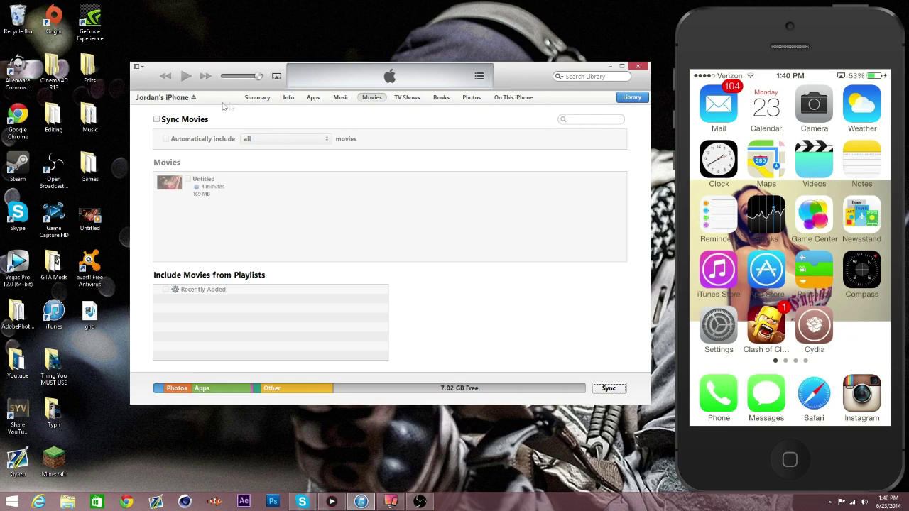
click(258, 99)
Step: Drag Untitled from the Movies library onto the iPhone and dismiss the missing-items warning
click(639, 101)
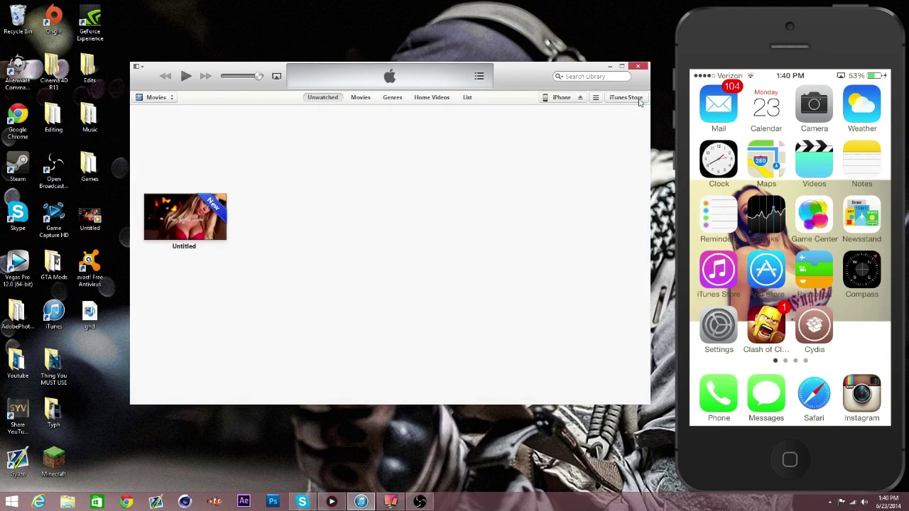
mouse_move(186, 224)
mouse_down()
mouse_move(264, 183)
mouse_move(545, 123)
mouse_up()
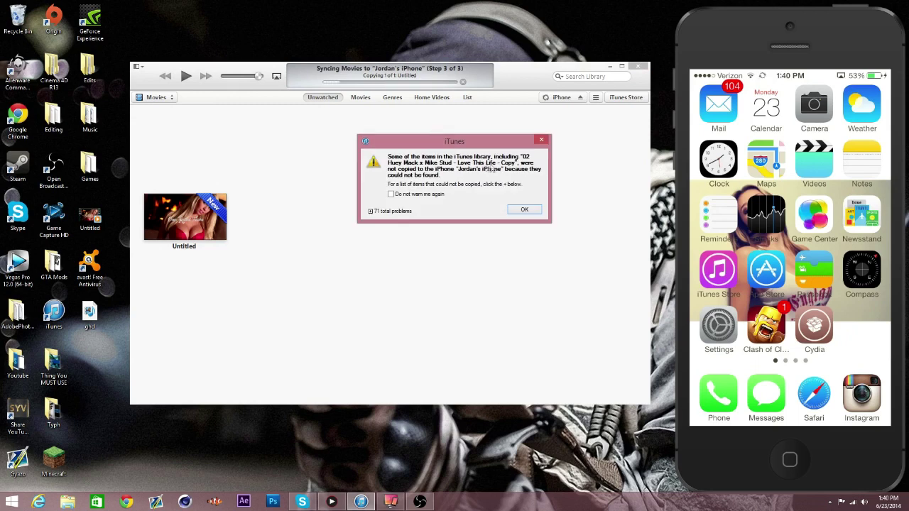
click(518, 210)
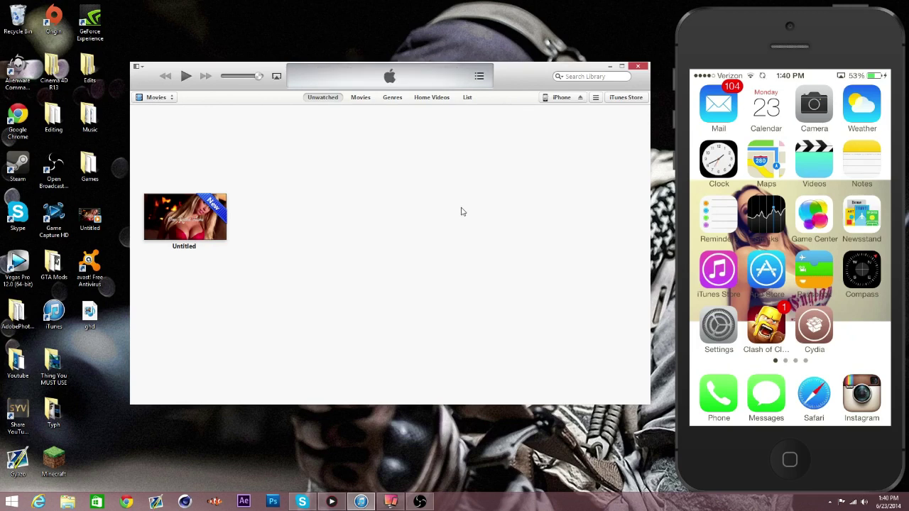
Step: Shift iTunes left and place the iPhone mirror window overlapping it mid-screen
drag(413, 80, 276, 78)
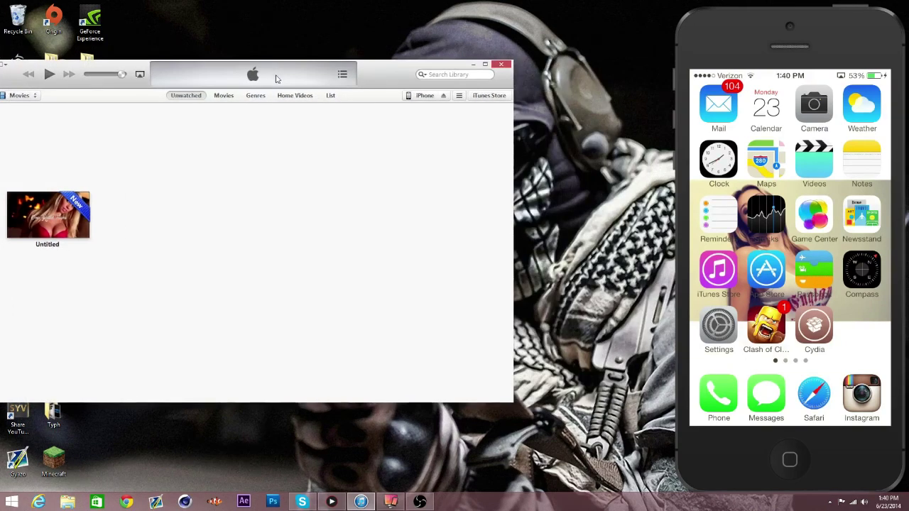
mouse_move(694, 39)
mouse_down()
mouse_move(499, 56)
mouse_move(382, 29)
mouse_up()
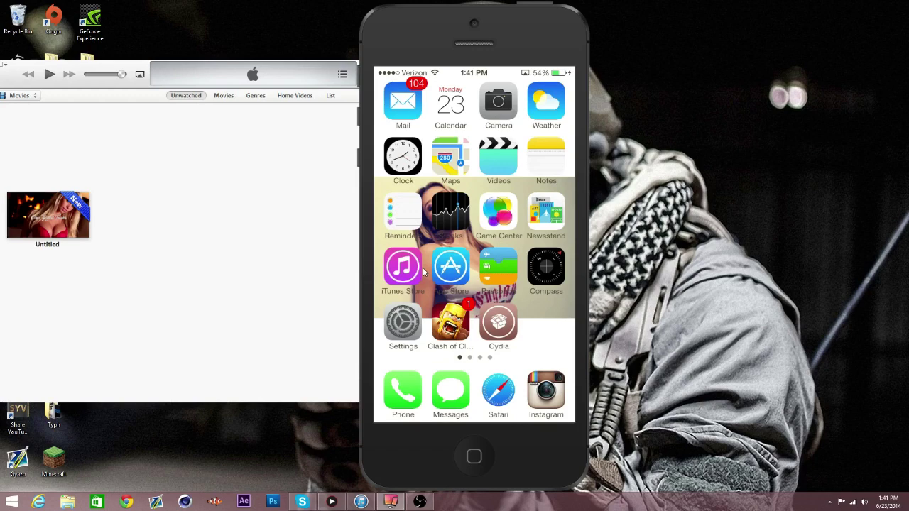
drag(509, 32, 671, 29)
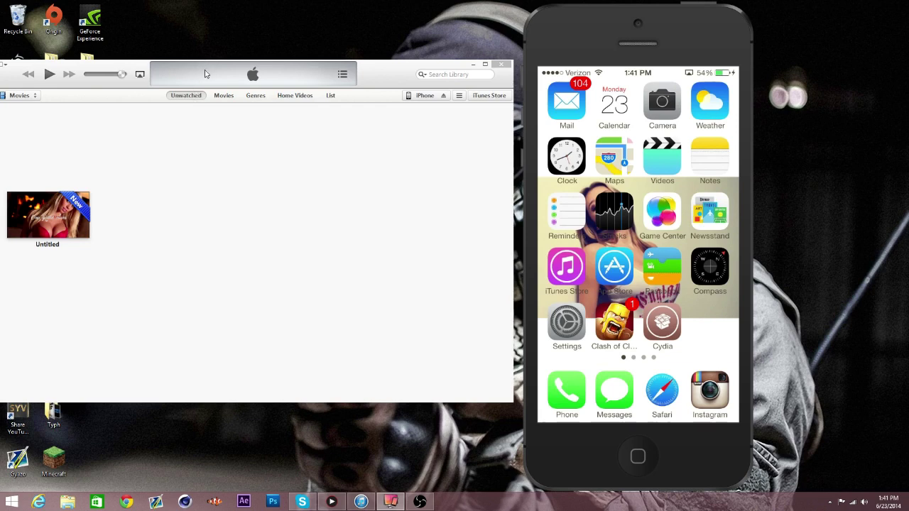
mouse_move(204, 73)
mouse_down()
mouse_move(274, 71)
mouse_move(230, 86)
mouse_up()
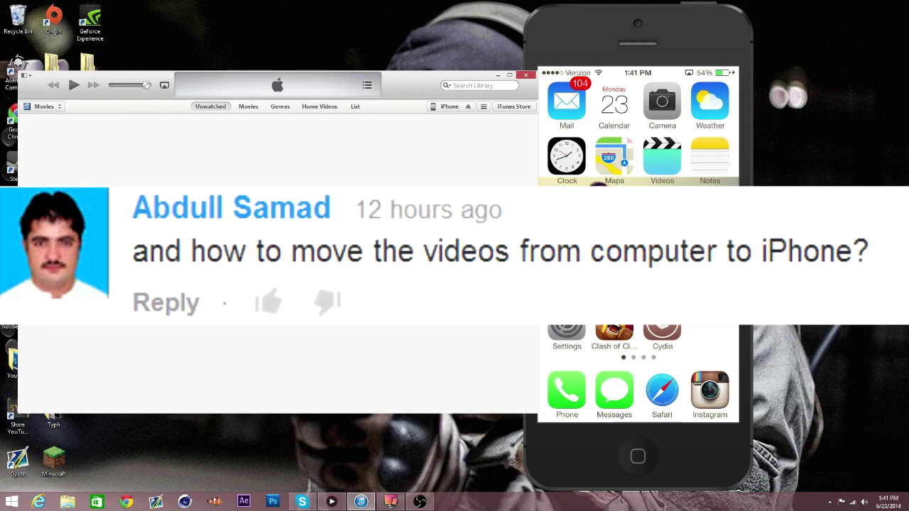
mouse_move(188, 88)
mouse_down()
mouse_move(168, 80)
mouse_move(173, 53)
mouse_up()
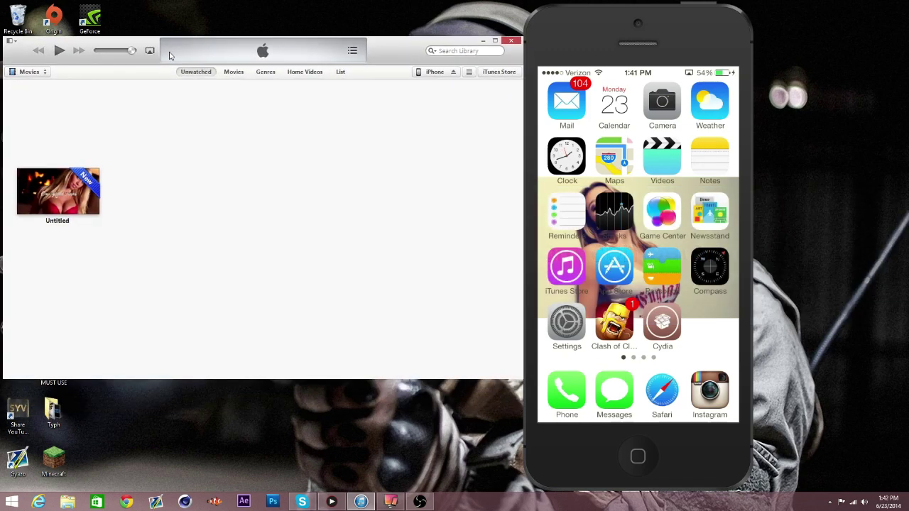